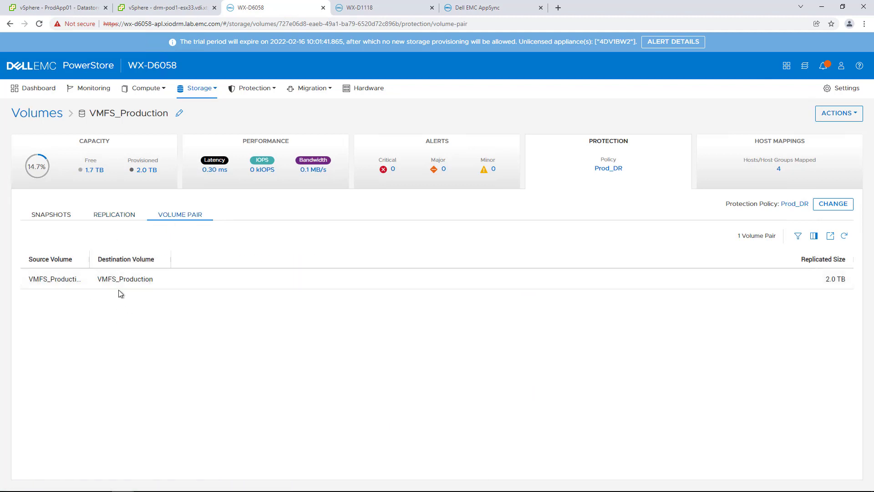
- View the remote systems configured on WX-D6058, and look up the replicated VMFS_Production volume on WX-D1118
{"action": "left_click", "coordinate": [255, 93]}
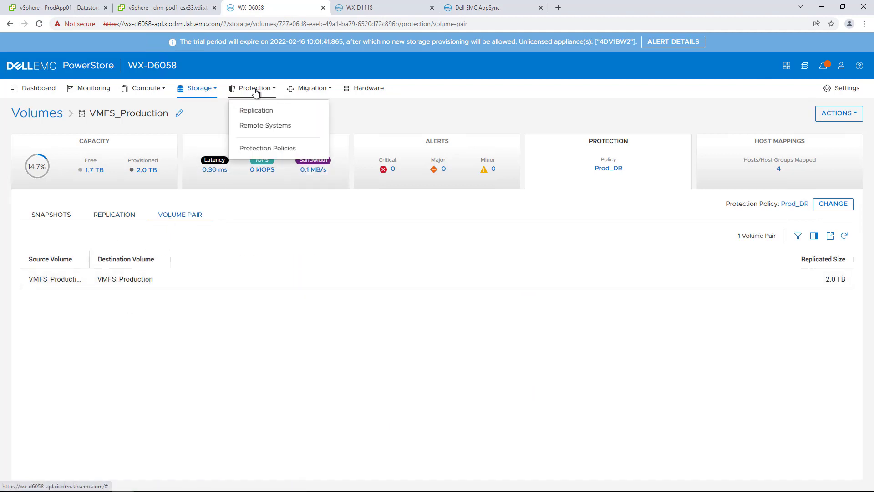
{"action": "left_click", "coordinate": [267, 128]}
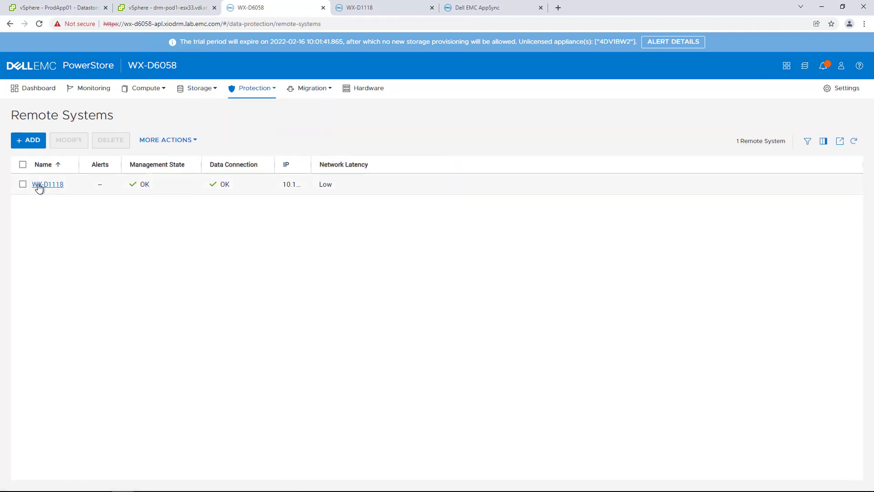
{"action": "left_click", "coordinate": [353, 8]}
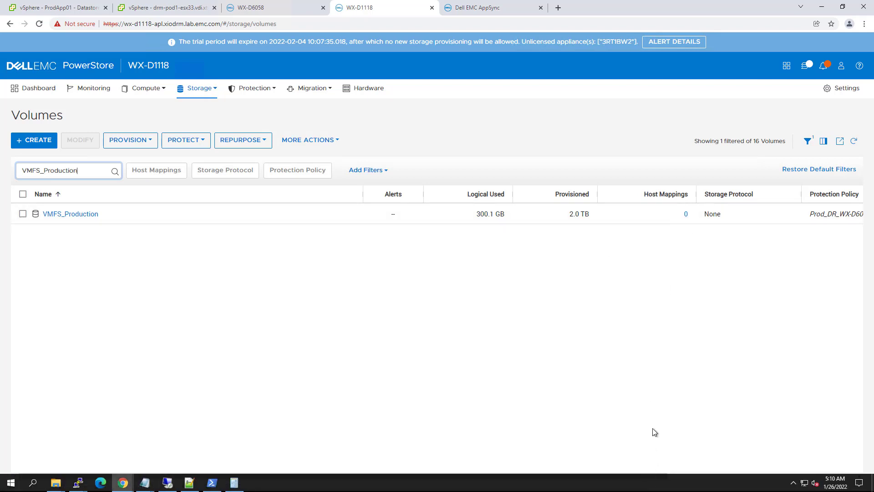
{"action": "left_click_drag", "start_coordinate": [657, 476], "coordinate": [738, 477]}
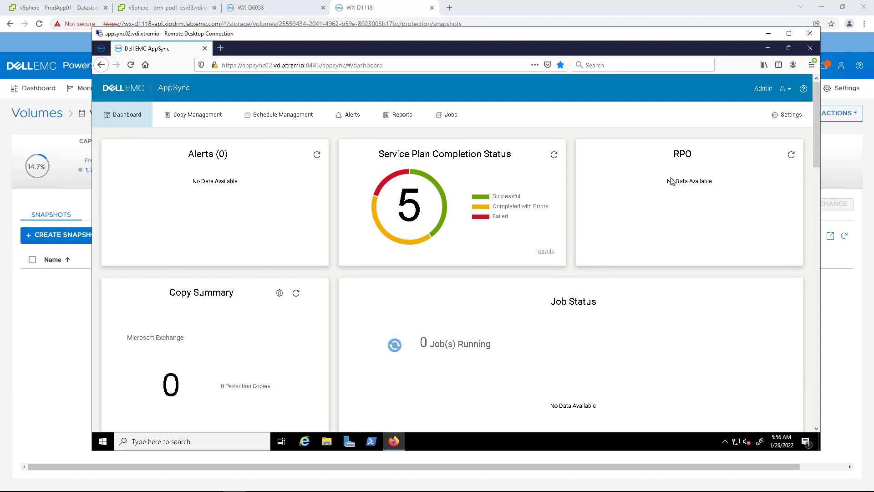
- In the AppSync settings, review the registered storage systems and vCenter servers under infrastructure resources, and collapse the tips
{"action": "left_click", "coordinate": [785, 114]}
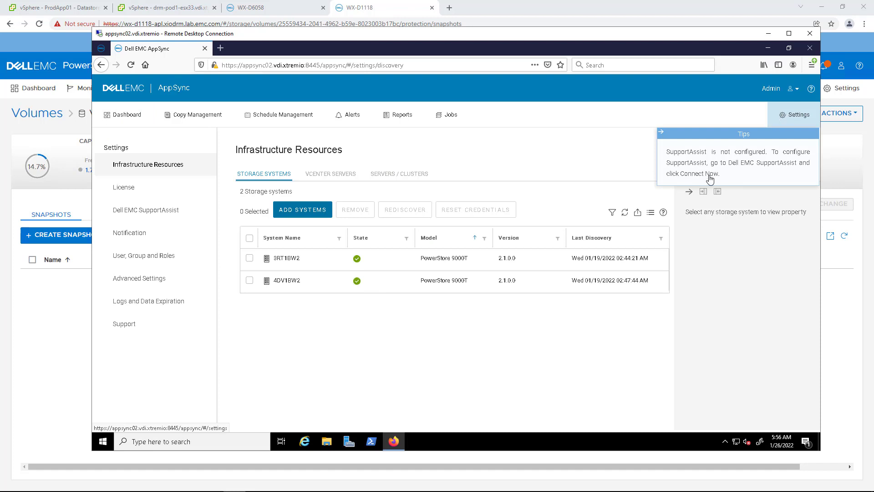
{"action": "left_click", "coordinate": [660, 132]}
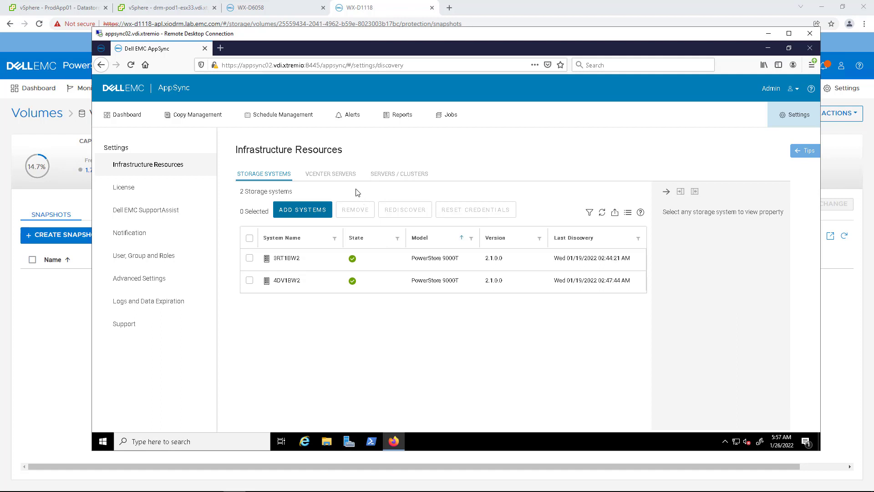
{"action": "left_click", "coordinate": [343, 180]}
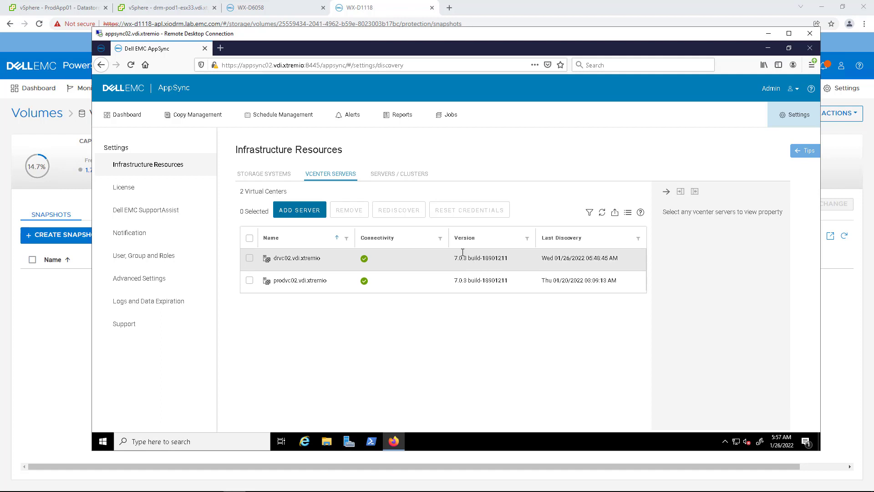
- In Copy Management, list the service plans available for VMware Datacenters
{"action": "left_click", "coordinate": [186, 117]}
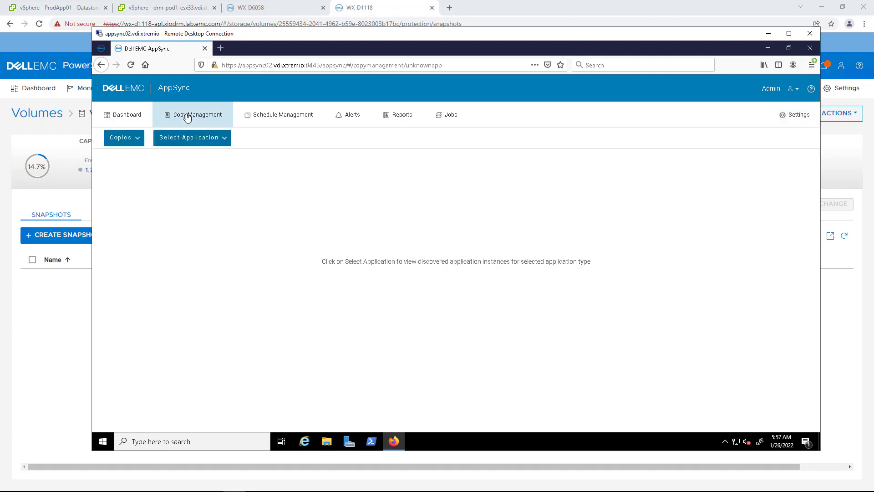
{"action": "left_click", "coordinate": [137, 138]}
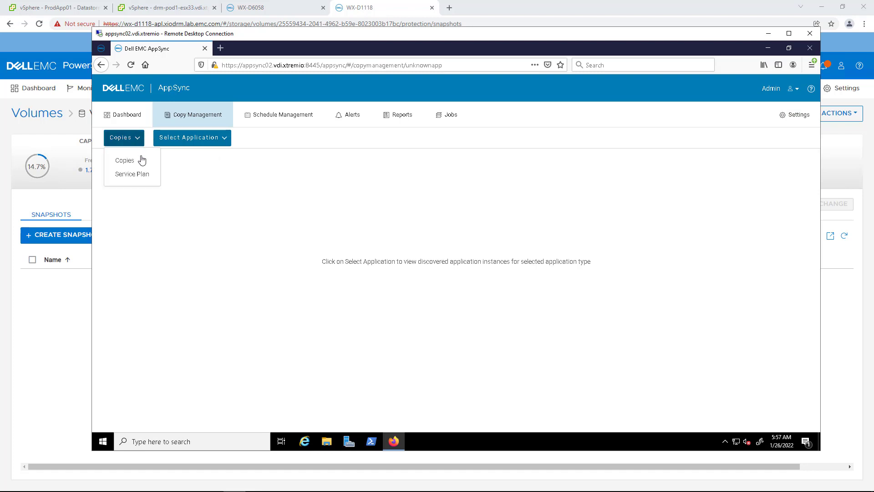
{"action": "left_click", "coordinate": [141, 181]}
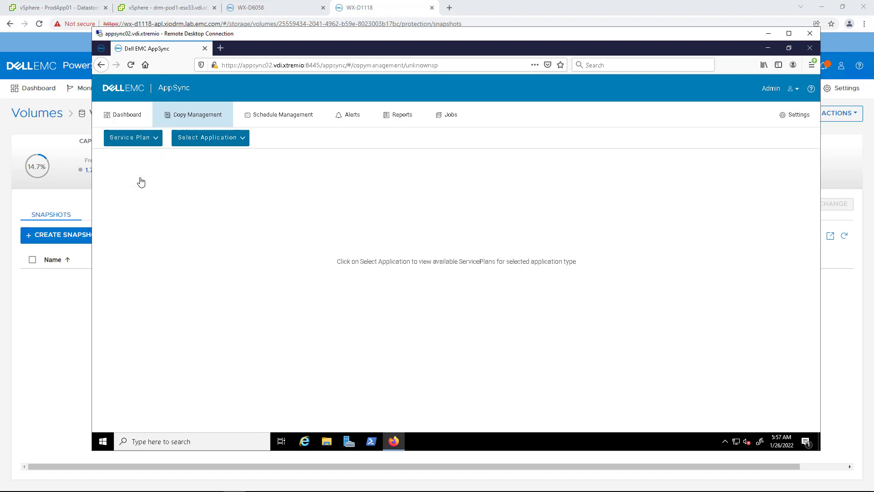
{"action": "left_click", "coordinate": [191, 144]}
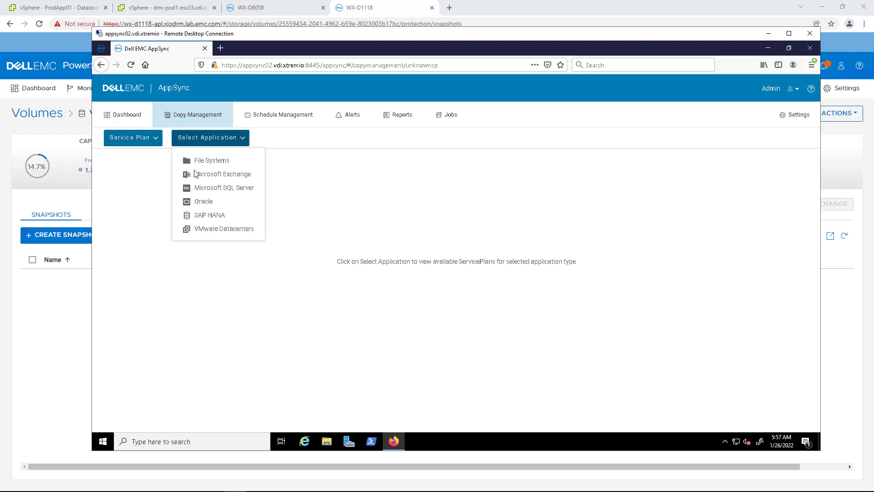
{"action": "left_click", "coordinate": [210, 229]}
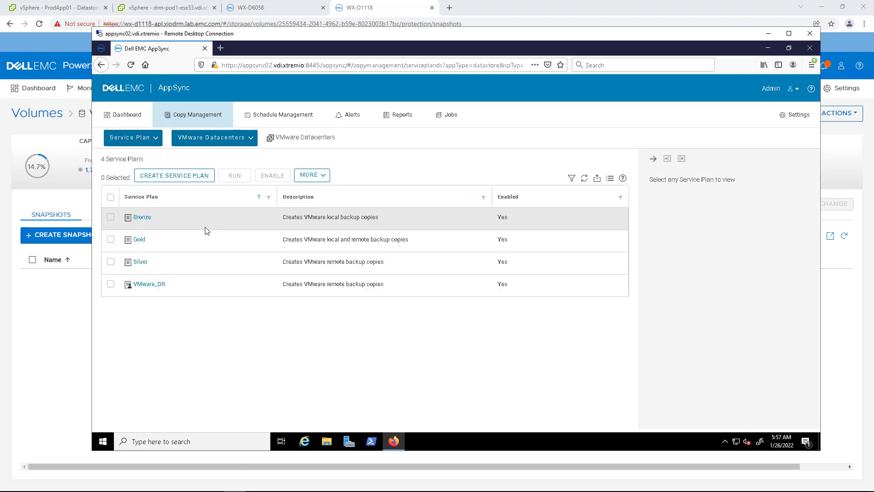
- Examine the VMware_DR service plan's general details, copy creation settings and mount operation settings
{"action": "left_click", "coordinate": [181, 286]}
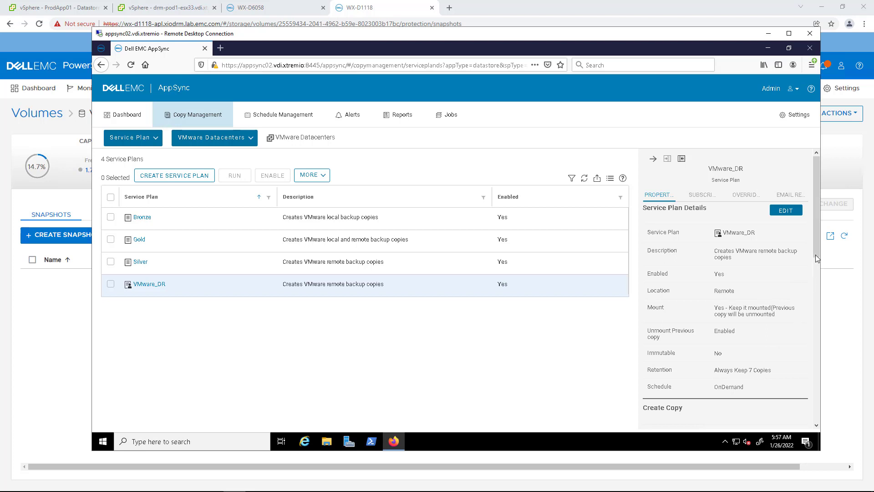
{"action": "left_click_drag", "start_coordinate": [815, 245], "coordinate": [796, 365]}
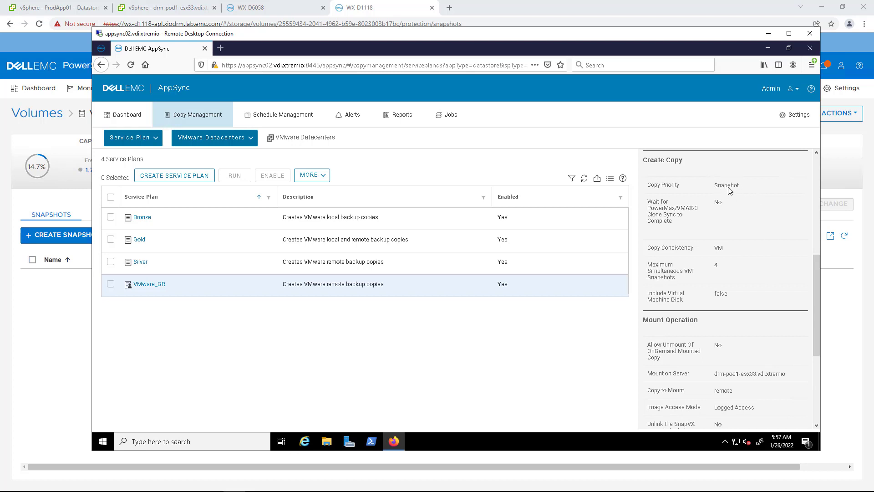
{"action": "left_click_drag", "start_coordinate": [817, 310], "coordinate": [823, 362]}
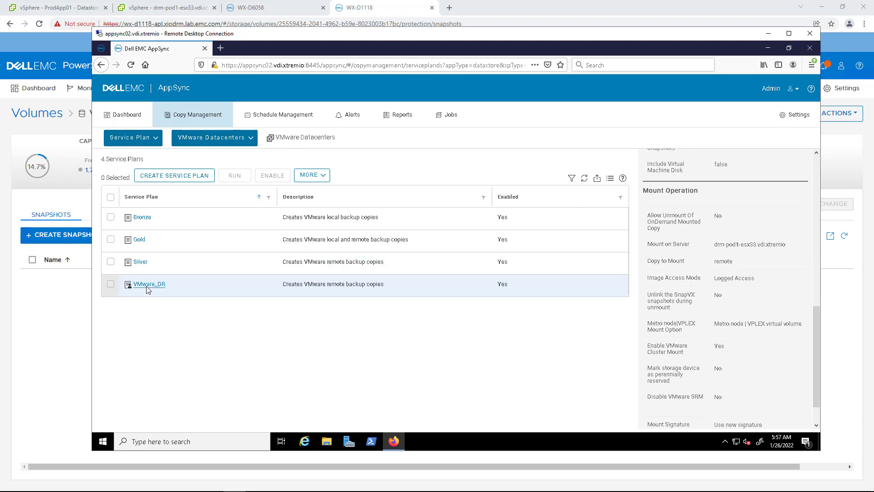
- Switch Copy Management to copies for VMware Datacenters and open the datastores of Prod-DC
{"action": "left_click", "coordinate": [132, 138]}
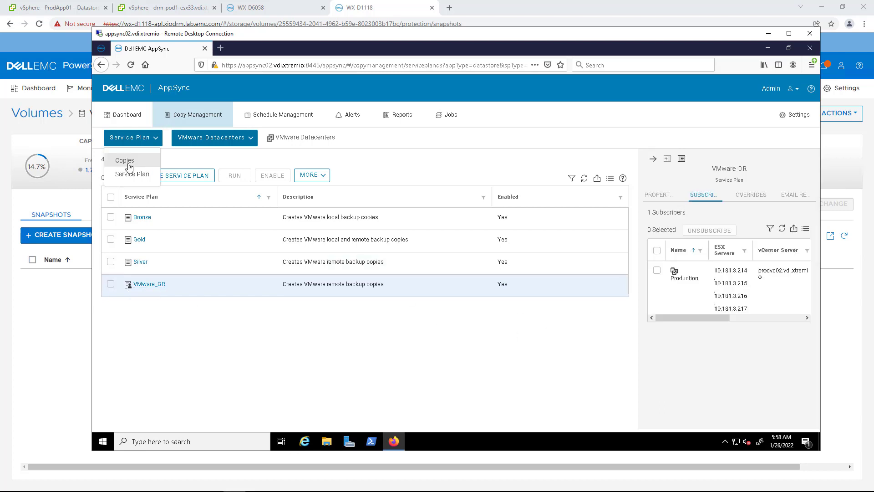
{"action": "left_click", "coordinate": [130, 168]}
{"action": "left_click", "coordinate": [193, 142]}
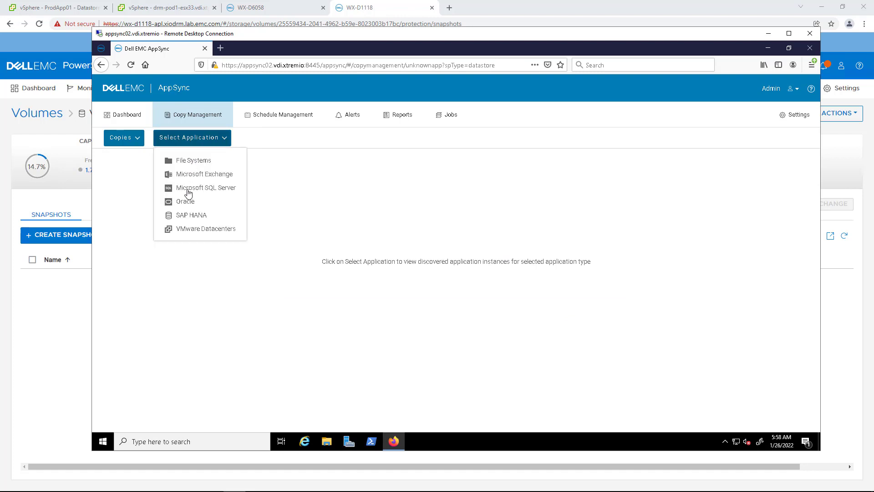
{"action": "left_click", "coordinate": [197, 229]}
{"action": "left_click", "coordinate": [187, 217]}
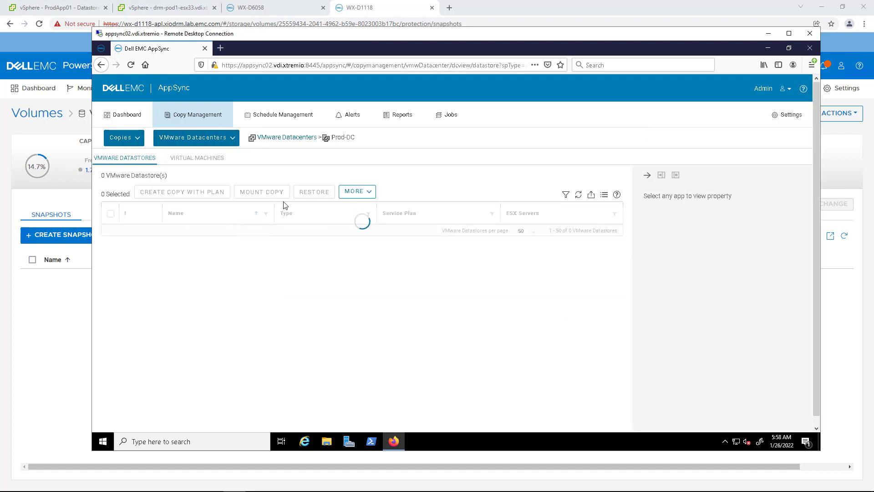
- Filter the Prod-DC datastores by the name Production
{"action": "left_click", "coordinate": [260, 214]}
{"action": "left_click", "coordinate": [207, 249]}
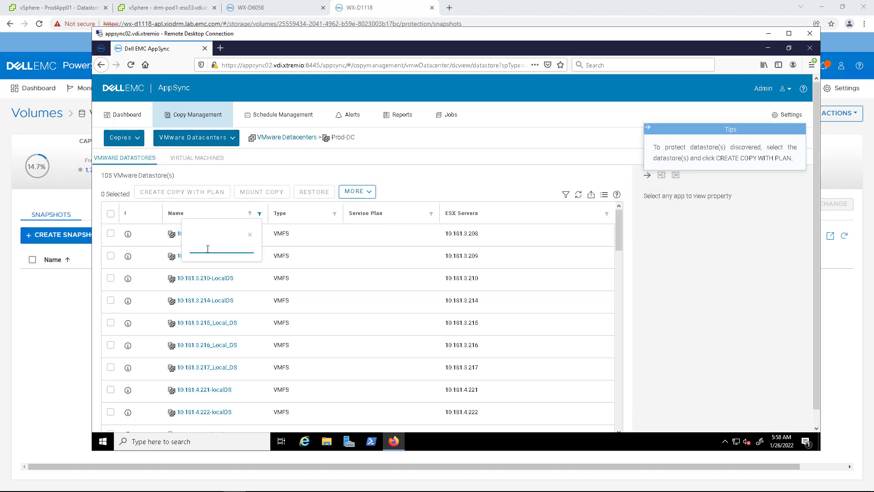
{"action": "type", "text": "Production"}
{"action": "left_click", "coordinate": [176, 303]}
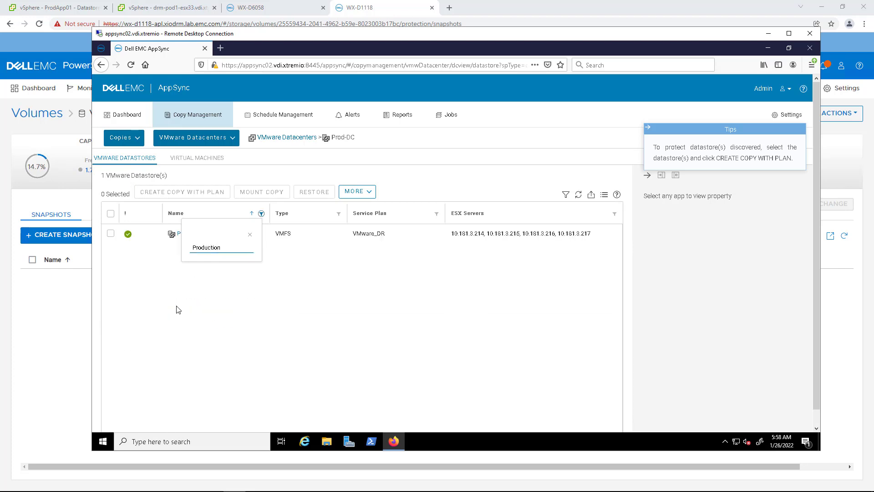
- Create a data protection copy of the Production datastore by subscribing it to the VMware_DR service plan and running it, with progress details expanded
{"action": "left_click", "coordinate": [111, 233]}
{"action": "left_click", "coordinate": [184, 195]}
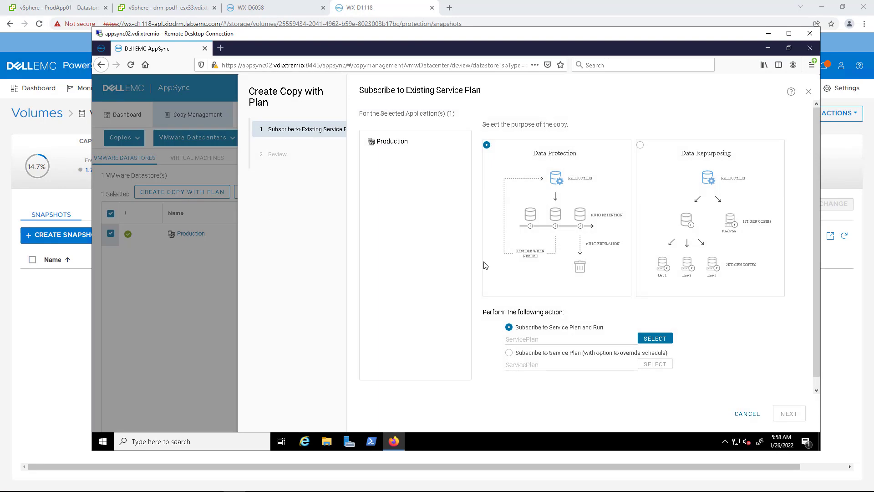
{"action": "left_click", "coordinate": [655, 338]}
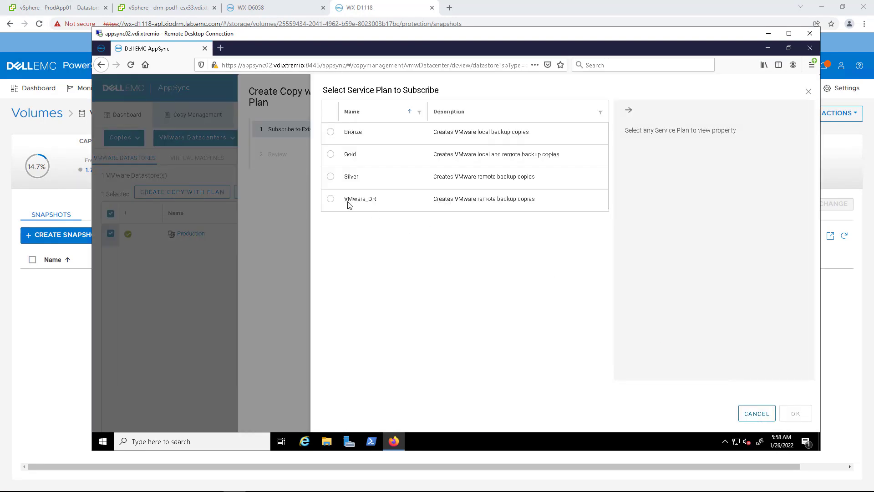
{"action": "left_click", "coordinate": [331, 199]}
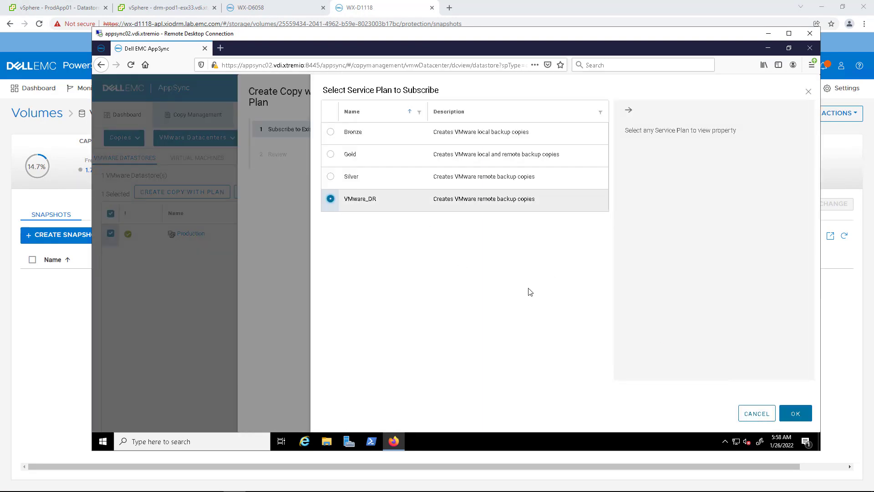
{"action": "left_click", "coordinate": [795, 412]}
{"action": "left_click", "coordinate": [786, 415]}
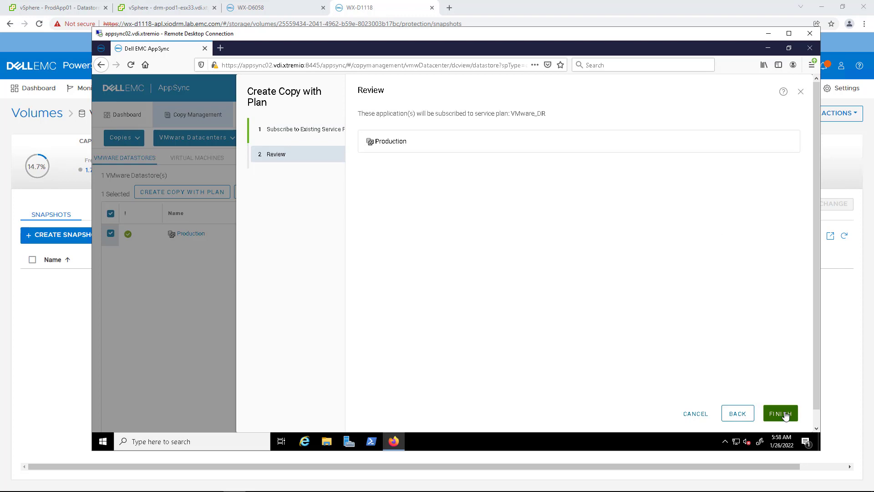
{"action": "left_click", "coordinate": [781, 413]}
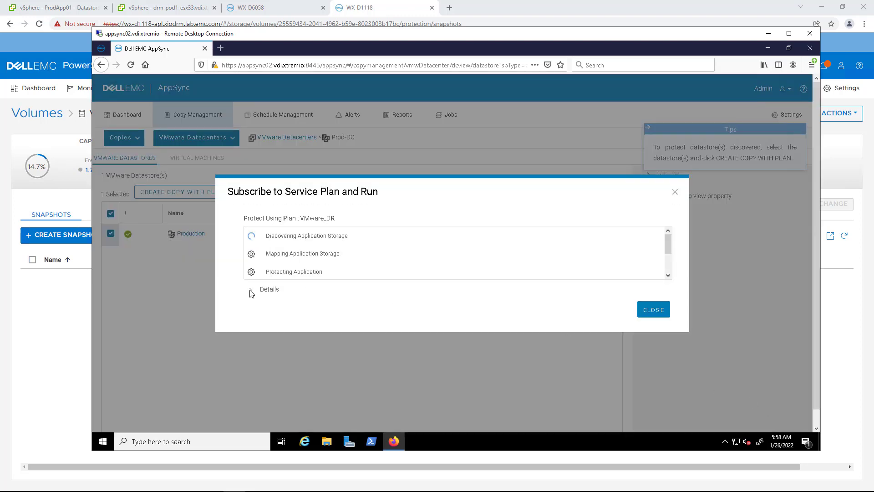
{"action": "left_click", "coordinate": [251, 291]}
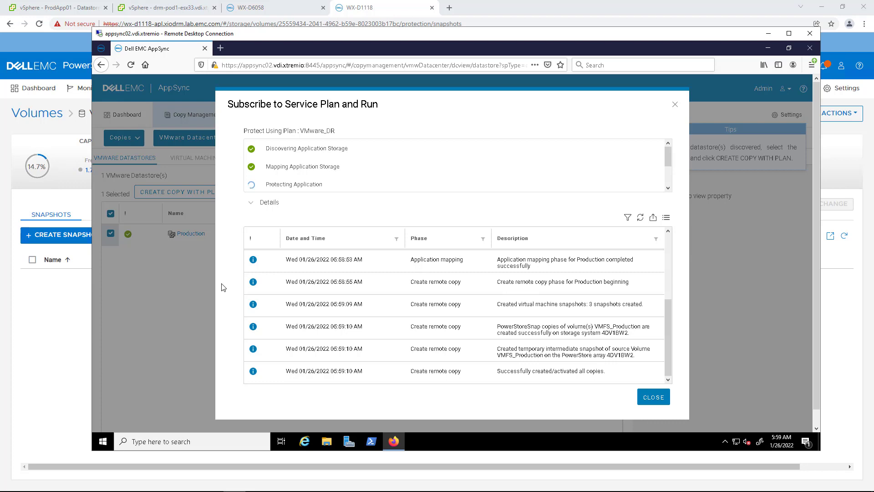
- Check the recent snapshot tasks in the production vSphere Client and the VMFS_Production snapshots on WX-D1118 in PowerStore
{"action": "left_click", "coordinate": [59, 9]}
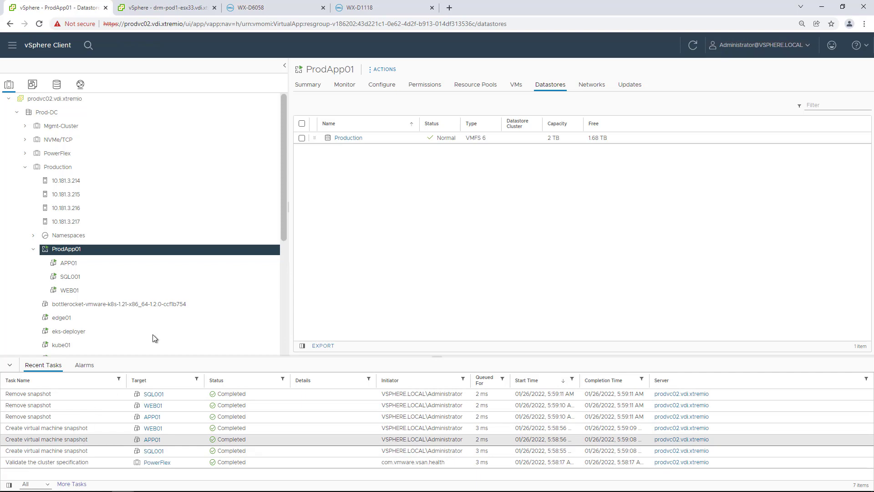
{"action": "left_click", "coordinate": [381, 15]}
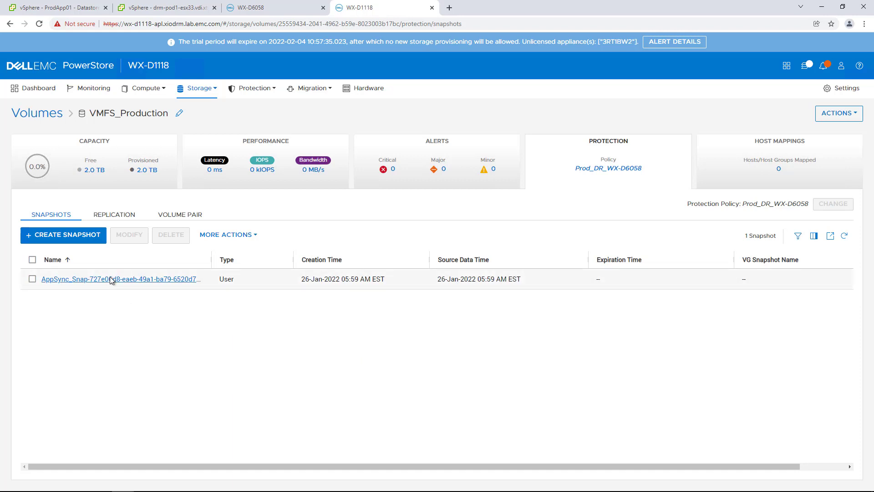
- Open the WX-D1118 volume list and inspect the host mappings of the first AppSync_Clone volume
{"action": "left_click", "coordinate": [196, 89]}
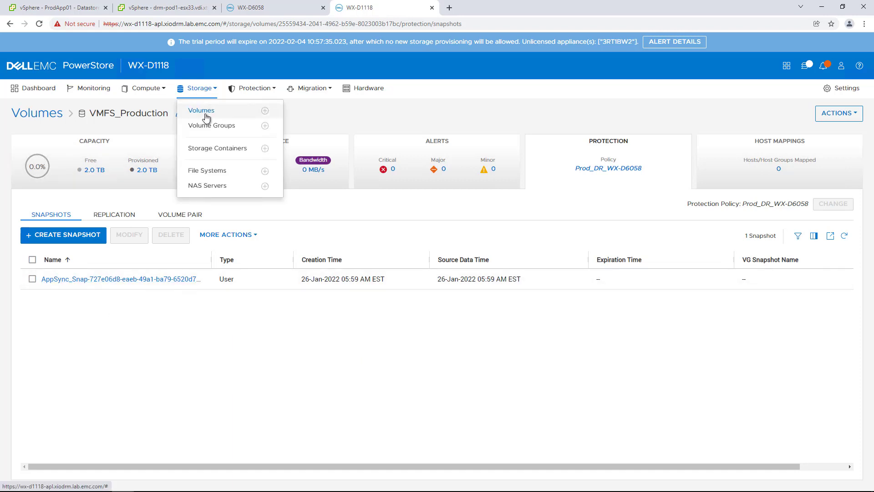
{"action": "left_click", "coordinate": [205, 111]}
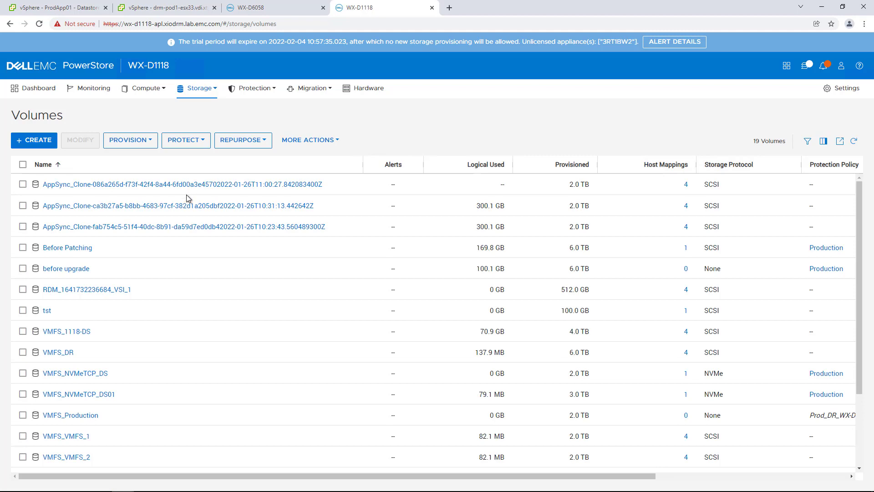
{"action": "left_click", "coordinate": [186, 185]}
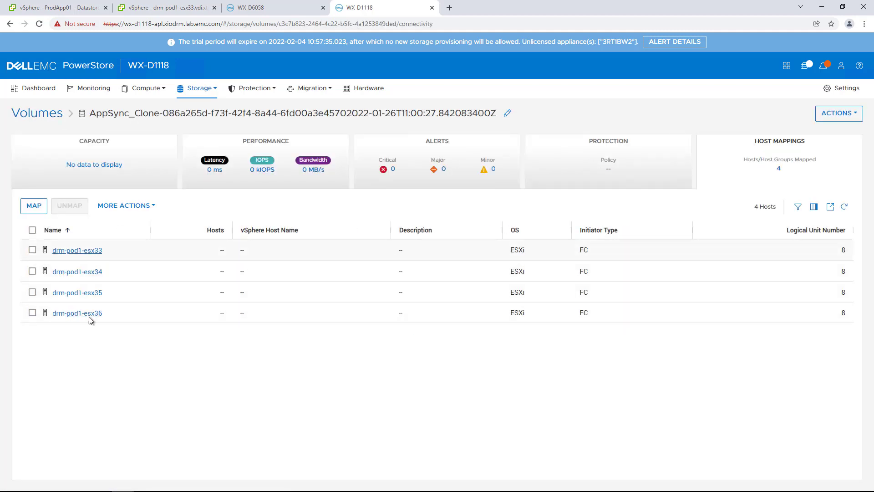
- Check the datastores of drm-pod1-esx33 in the recovery vSphere Client, and return to AppSync to close the service plan run dialog
{"action": "left_click", "coordinate": [175, 7]}
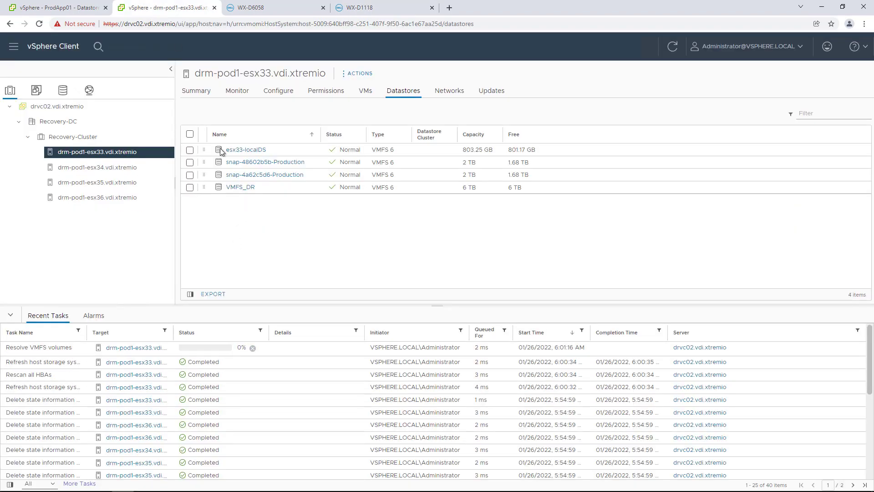
{"action": "key", "text": "alt+Tab"}
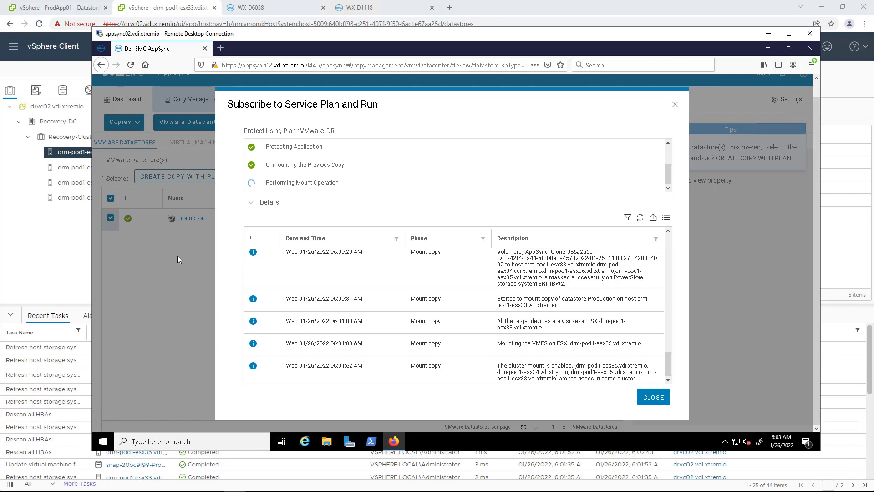
{"action": "left_click", "coordinate": [654, 398]}
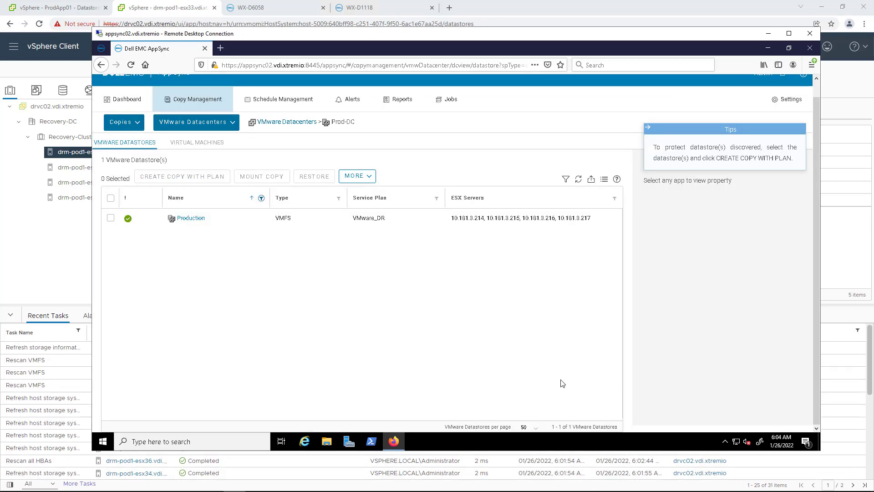
- In the recovery vSphere Client, browse the files of the snap-4a62c5d6-Production datastore, enlarge the file area and open the SQL001 folder
{"action": "left_click", "coordinate": [64, 251]}
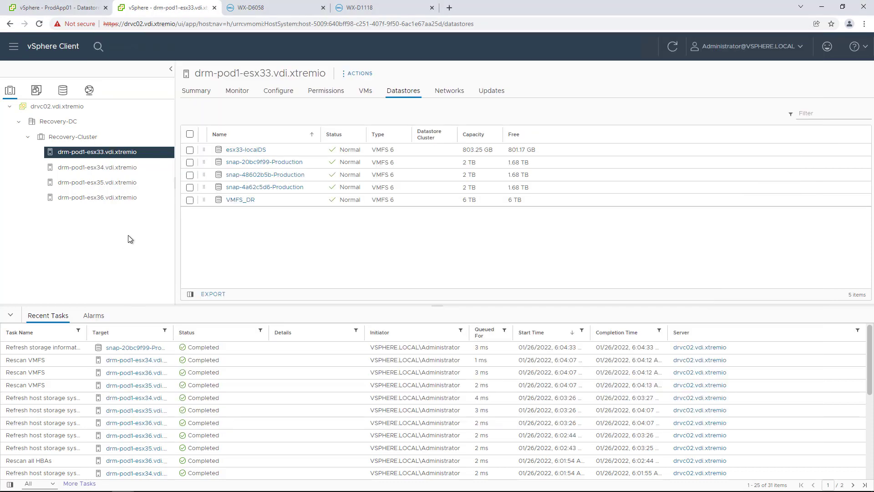
{"action": "left_click", "coordinate": [239, 188]}
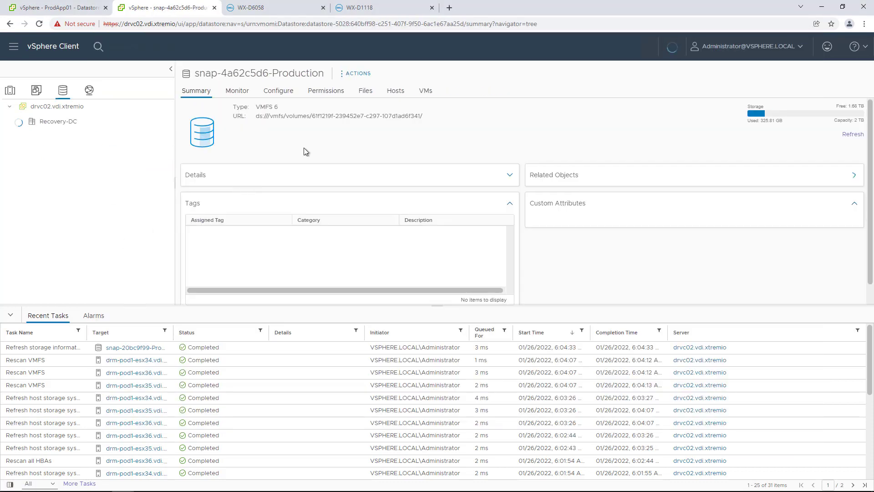
{"action": "left_click", "coordinate": [367, 91]}
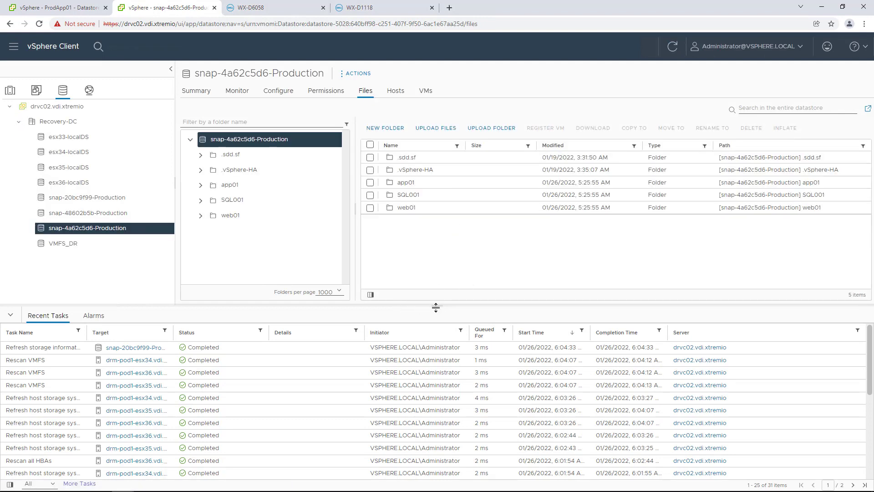
{"action": "left_click_drag", "start_coordinate": [437, 306], "coordinate": [437, 390]}
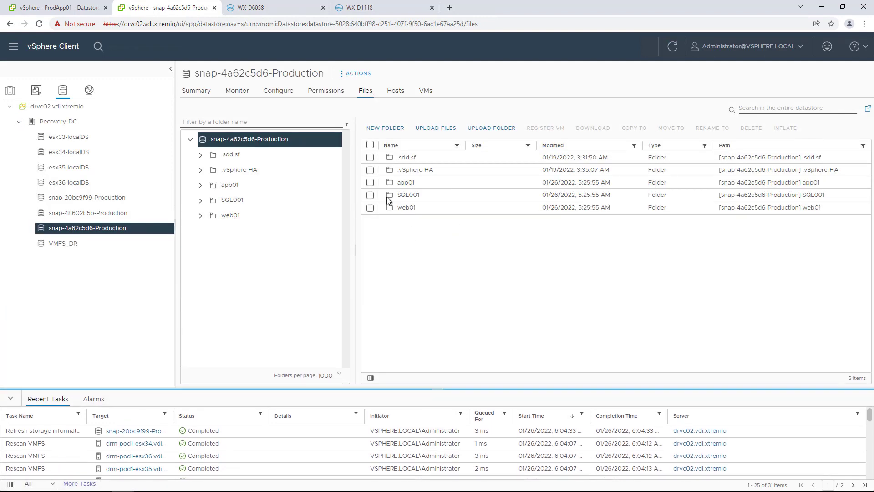
{"action": "left_click", "coordinate": [223, 200]}
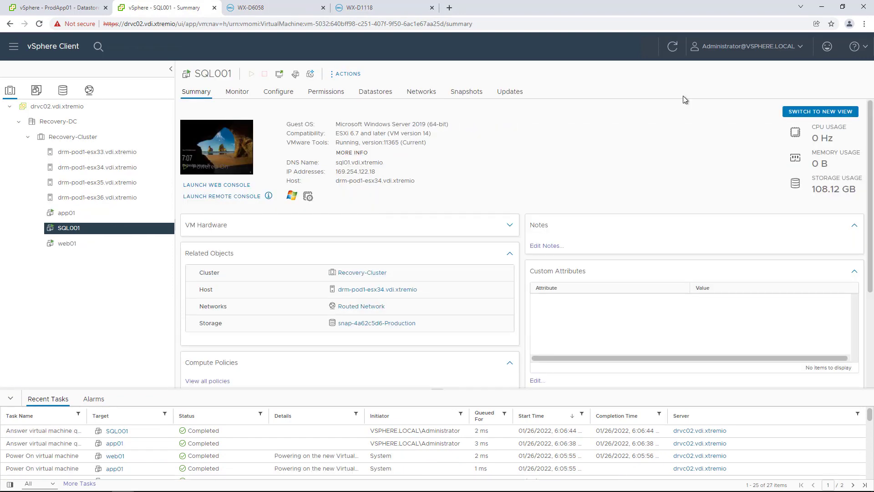